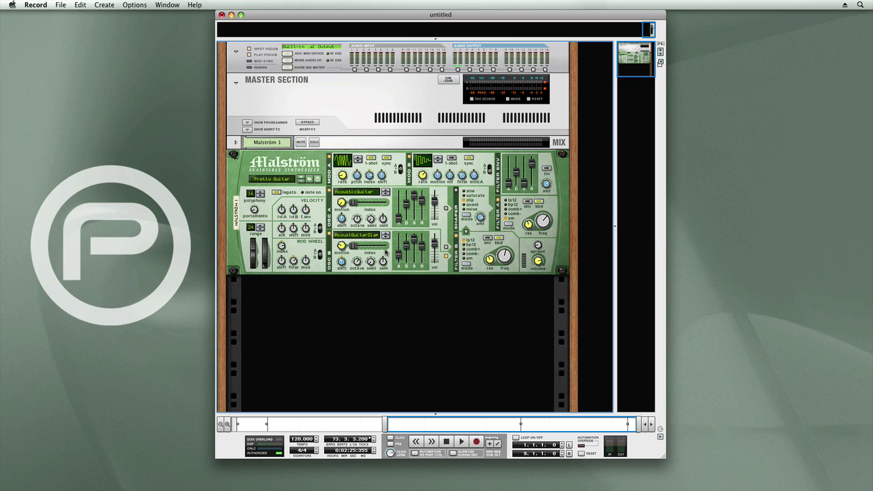
Add a Matrix Pattern Sequencer under the Malström and flip the rack to view its cabling
right_click(370, 304)
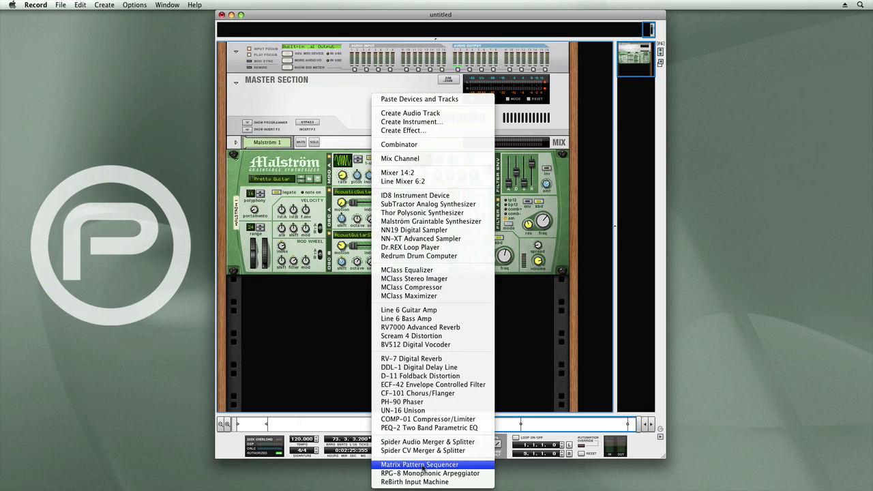
left_click(464, 468)
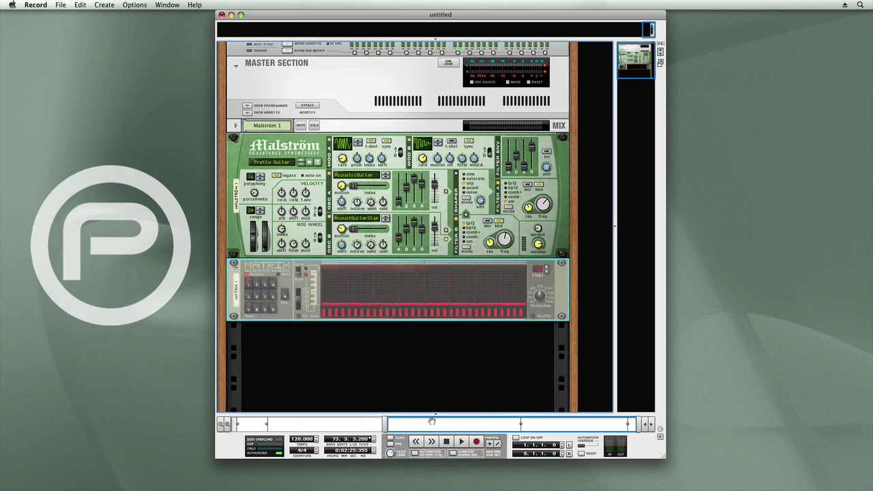
key("Tab")
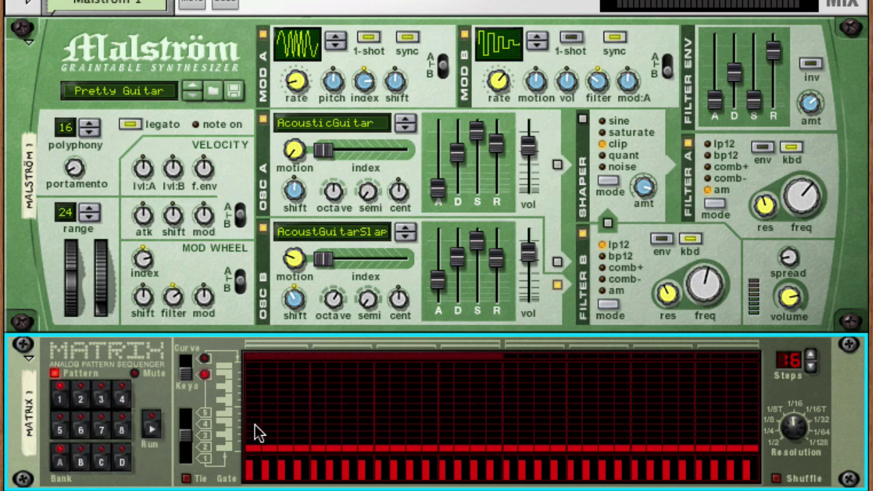
Place Matrix notes on steps 1, 3, 9, 10, 14 and 16
left_click(254, 427)
left_click(285, 407)
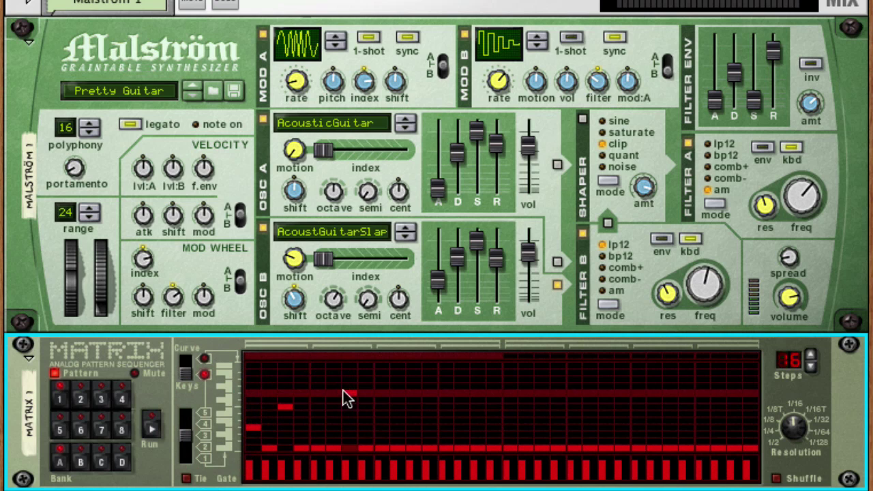
left_click(397, 407)
left_click(462, 408)
left_click(494, 386)
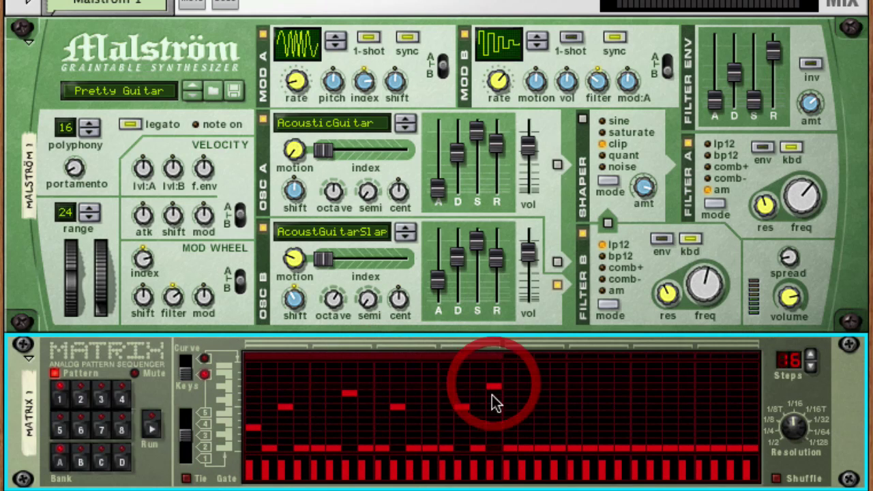
left_click(381, 436)
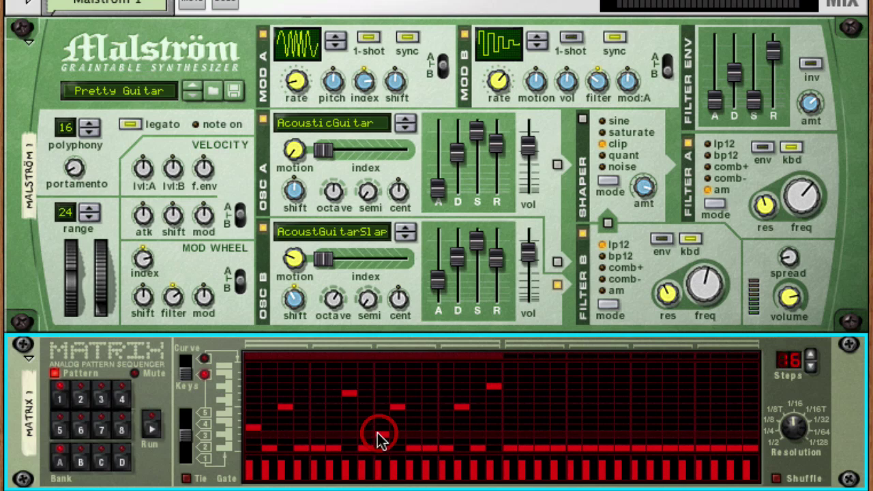
Toggle gate bars on steps 1–7 so steps 2, 4 and 6 are silent
left_click(265, 469)
left_click(250, 470)
left_click_drag(279, 470, 330, 470)
left_click(250, 469)
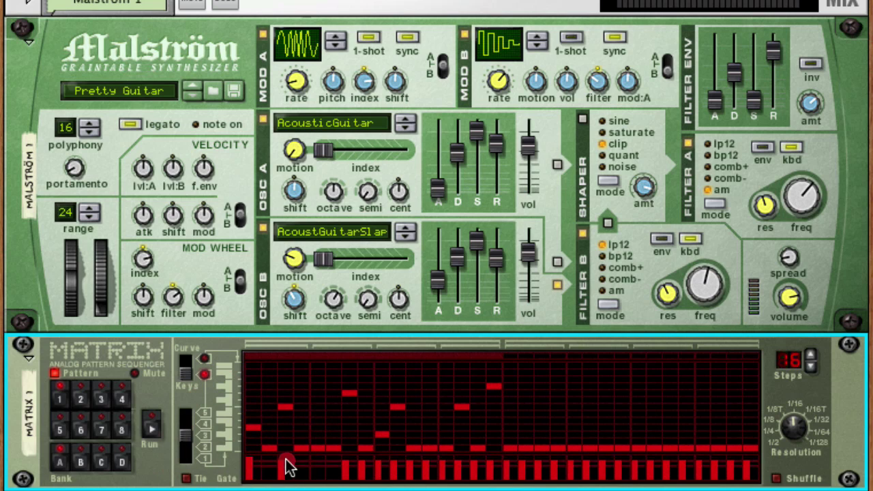
left_click(281, 470)
left_click(313, 469)
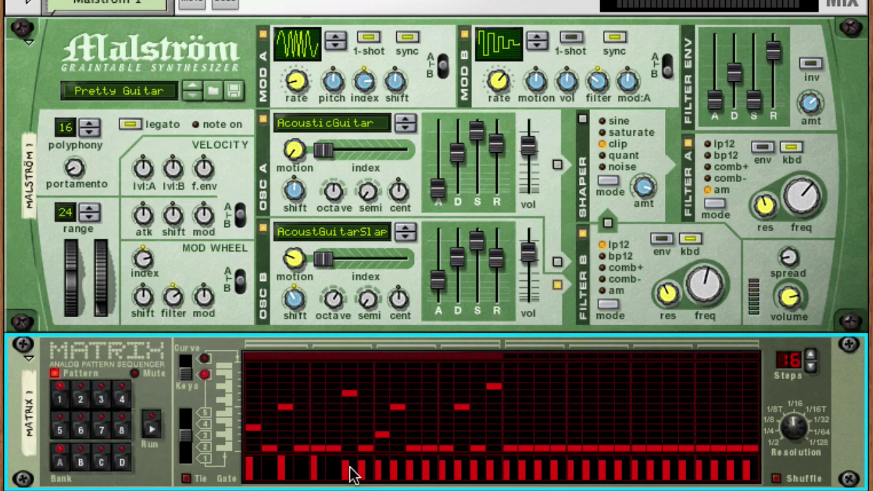
left_click(347, 469)
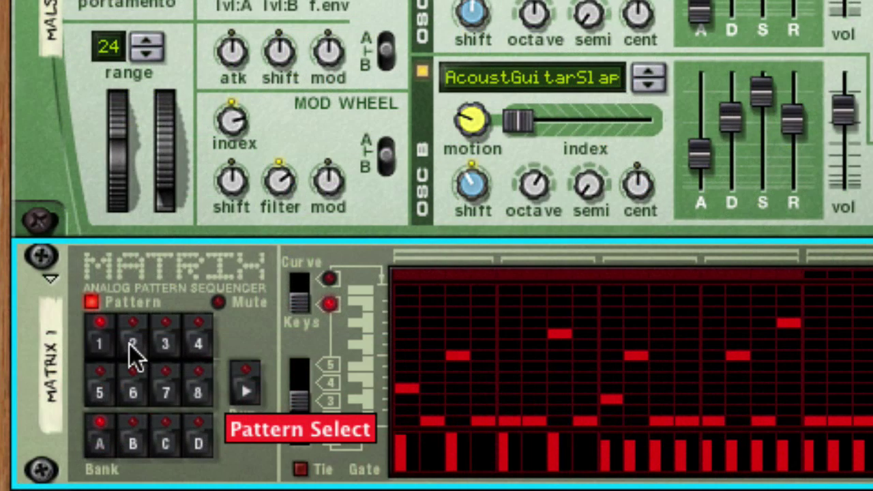
Switch the Matrix to Pattern 4 in Bank C
left_click(132, 345)
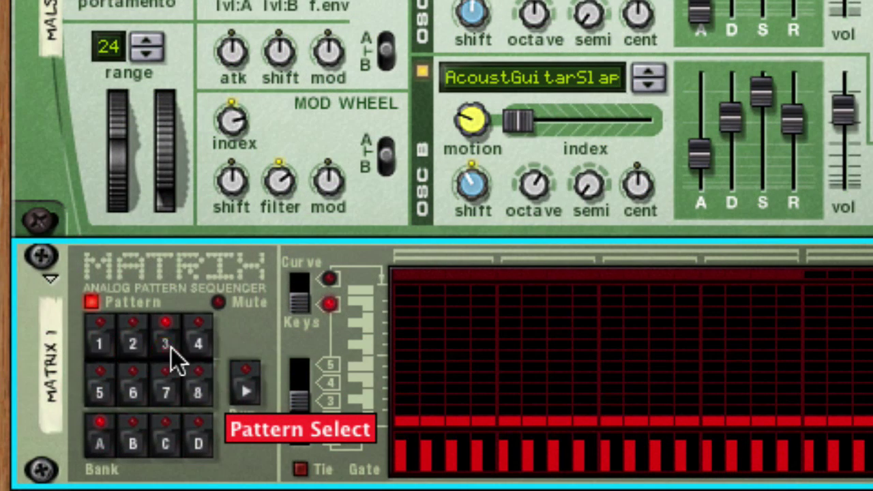
left_click(196, 348)
left_click(169, 444)
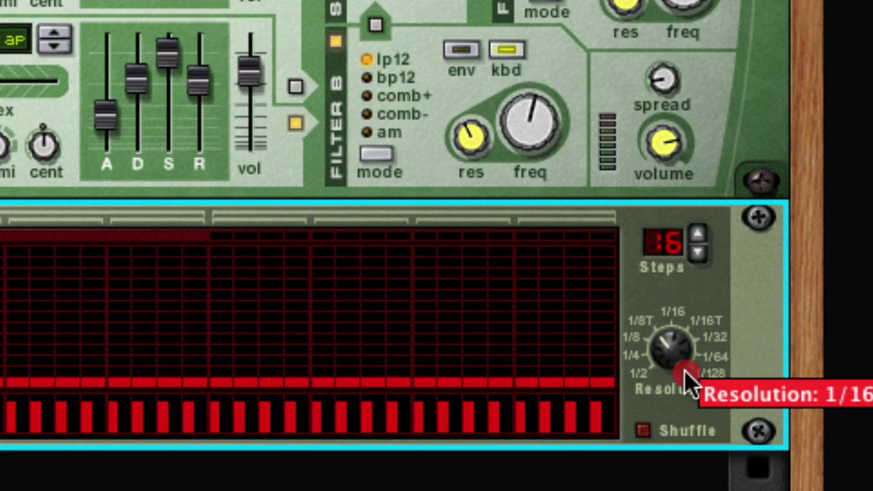
Adjust the Resolution knob and set the pattern length to 16 steps
left_click_drag(684, 371, 706, 349)
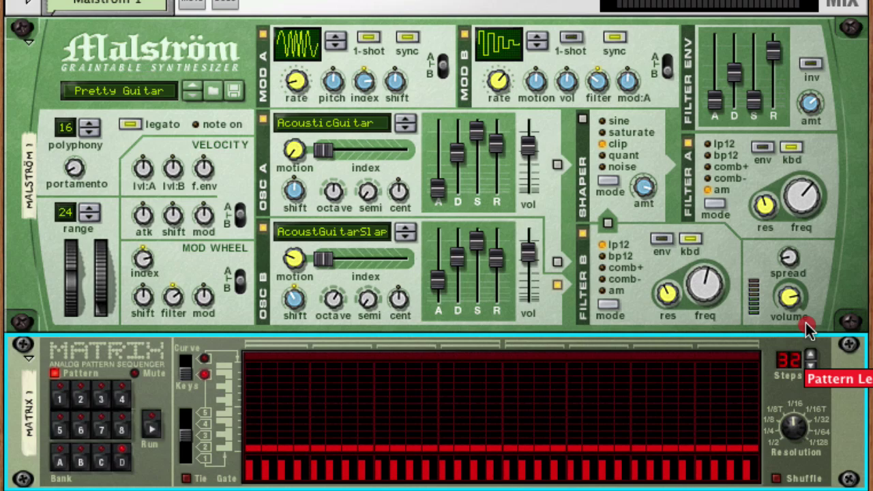
left_click(809, 365)
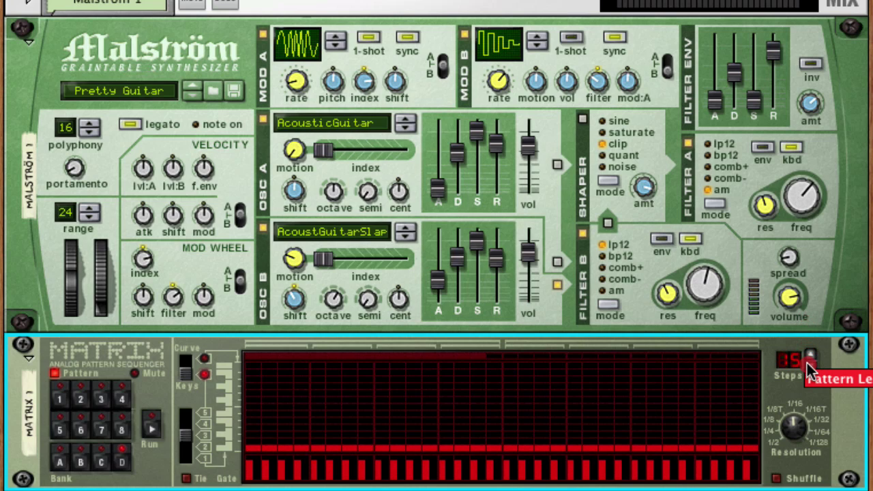
left_click(809, 363)
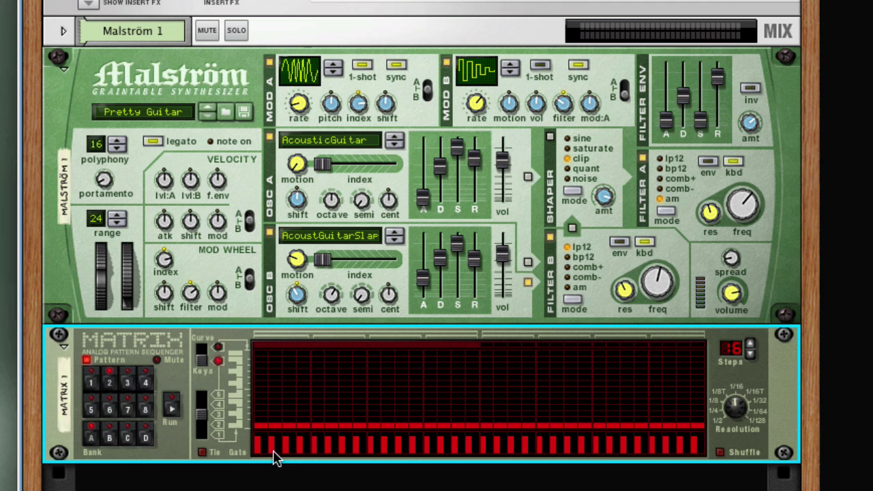
Toggle the gates on the even steps 2 through 14
left_click(271, 447)
left_click(300, 448)
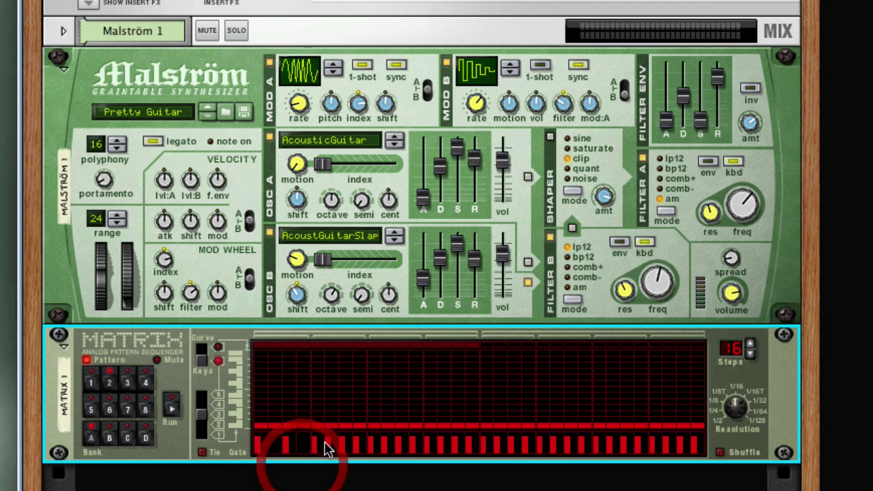
left_click(328, 448)
left_click(356, 448)
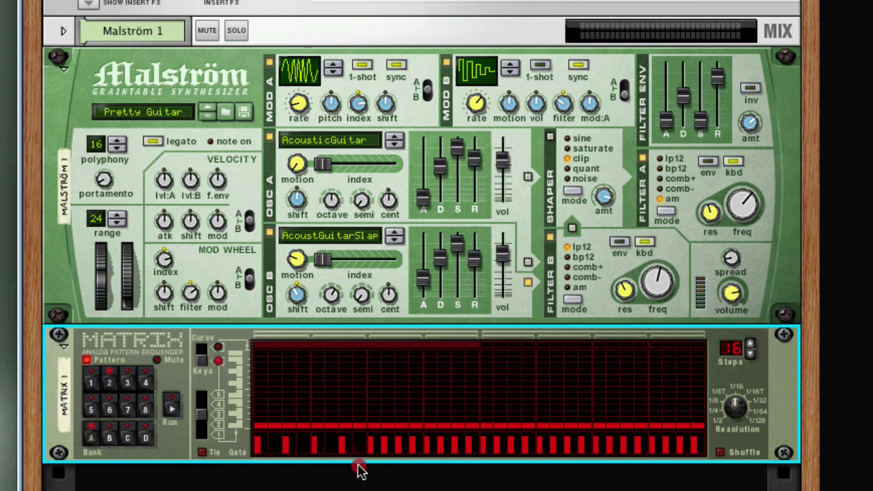
left_click(384, 448)
left_click(412, 448)
left_click(439, 447)
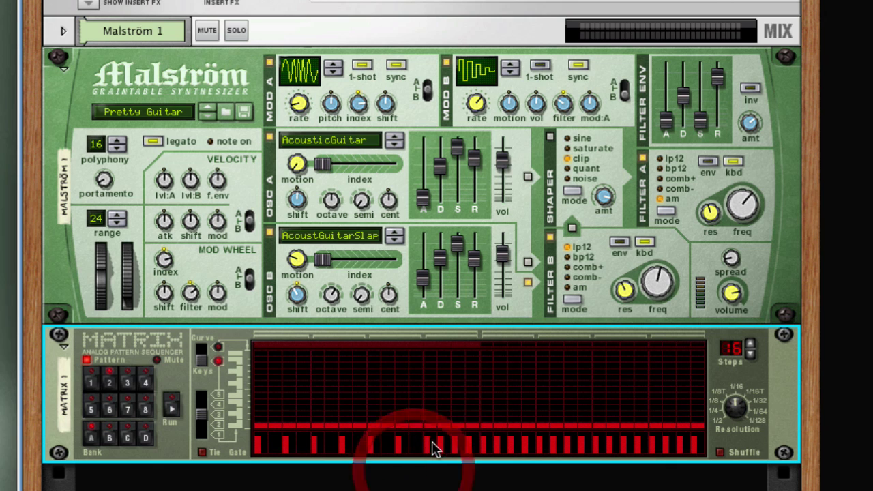
Add a rising note line from step 2, briefly lowering the keys octave, then restoring it to 3
left_click(289, 401)
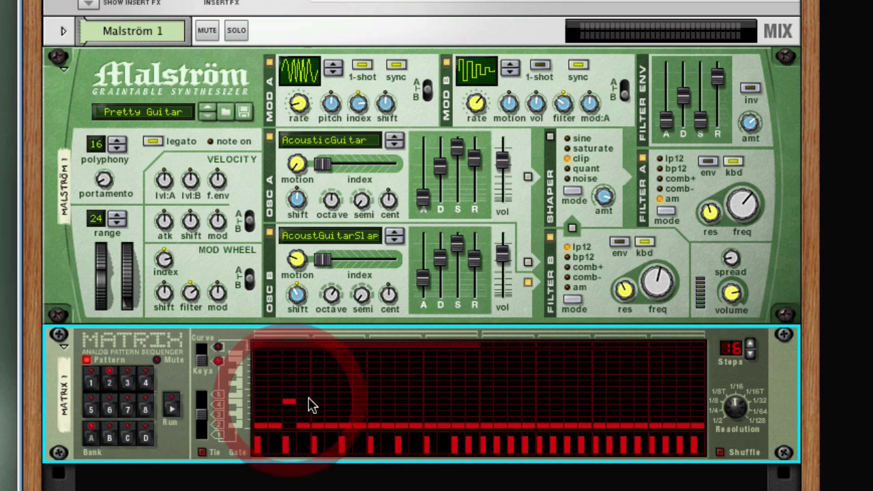
left_click(346, 385)
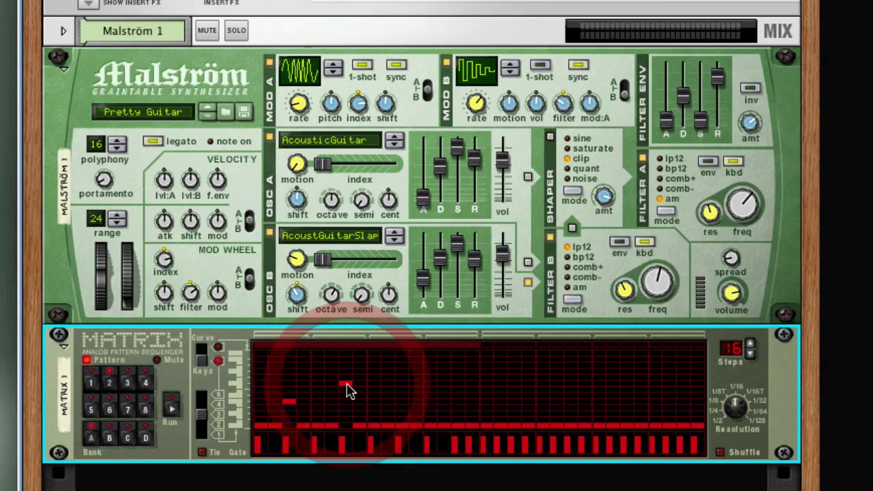
left_click(403, 398)
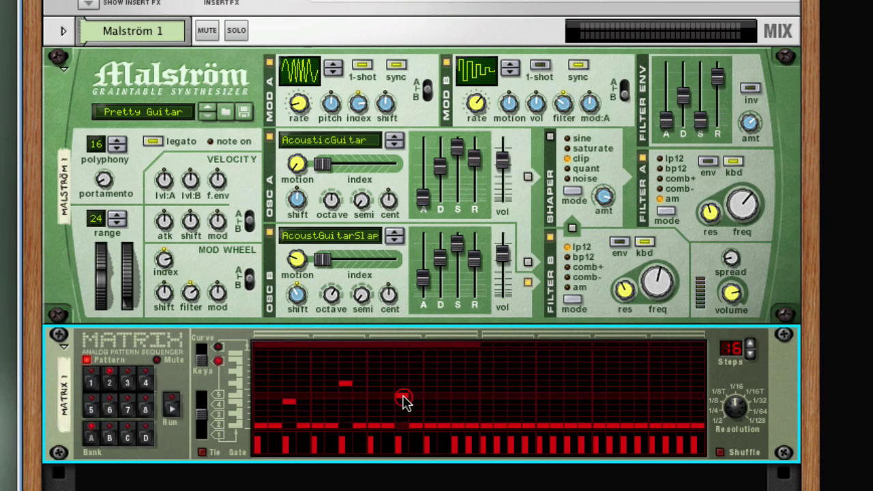
left_click(458, 354)
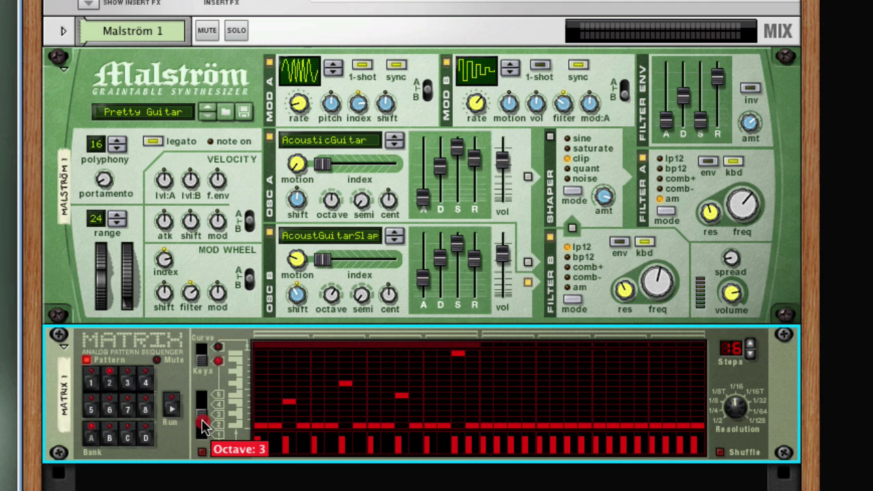
left_click_drag(202, 414, 201, 424)
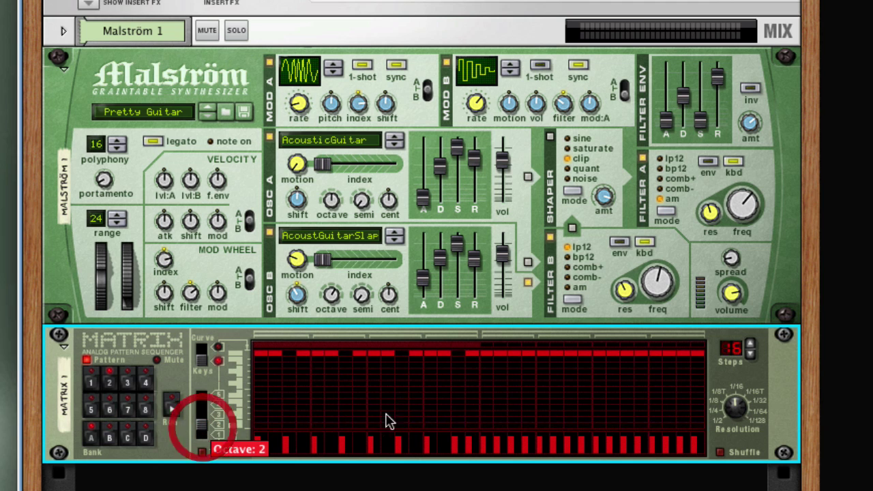
left_click(429, 425)
left_click_drag(202, 425, 202, 414)
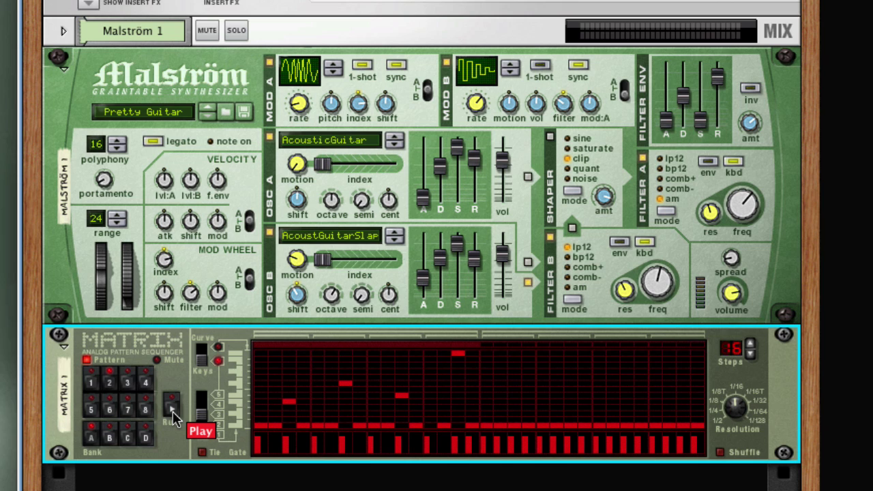
Run the Matrix pattern alone, stop it, then play it with the song transport
left_click(172, 411)
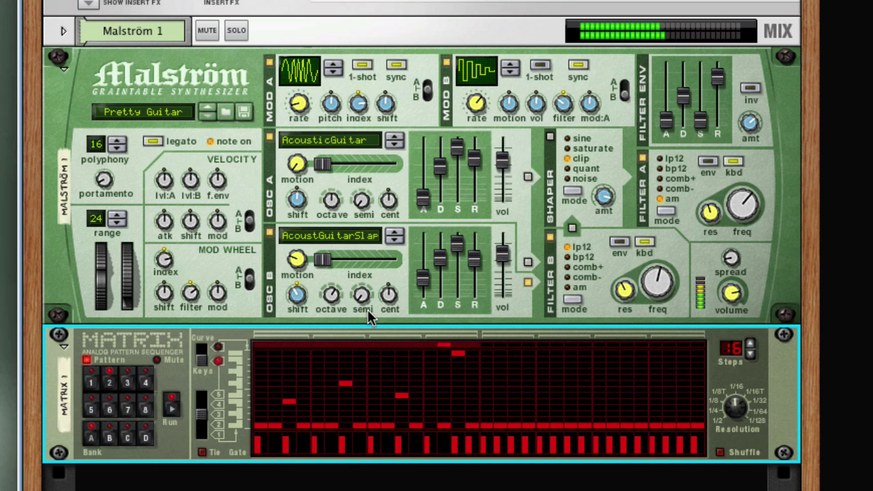
key("space")
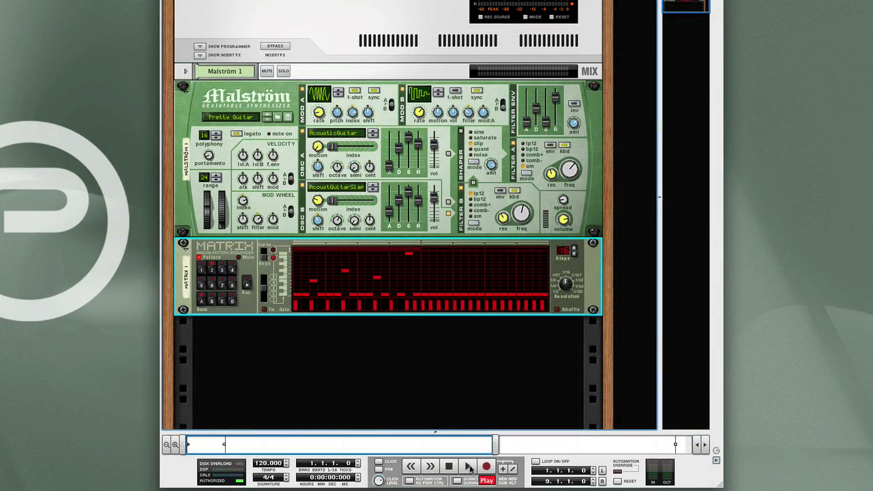
left_click(469, 467)
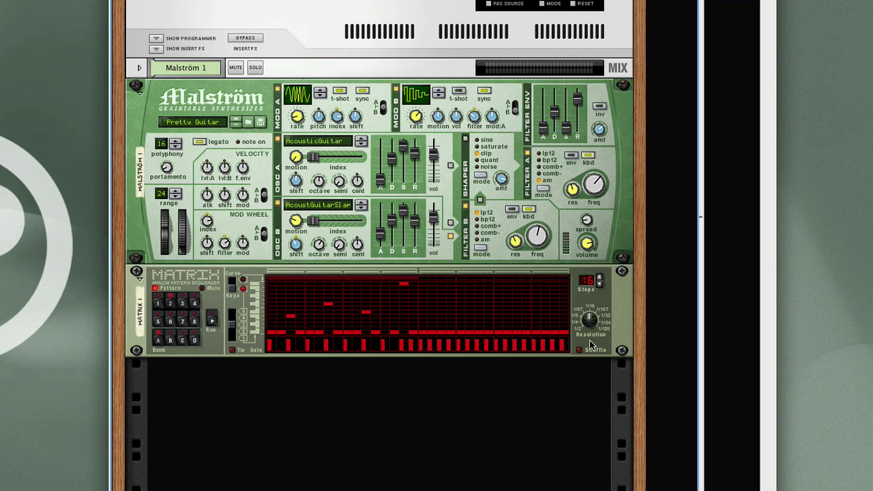
Combine the selected Matrix and Malström into one Combinator
left_click(618, 325)
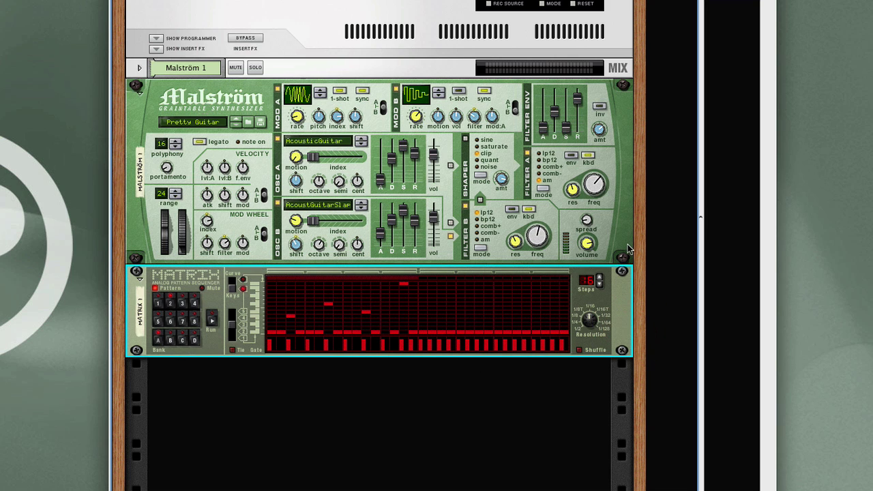
left_click(627, 250, "shift")
right_click(628, 250)
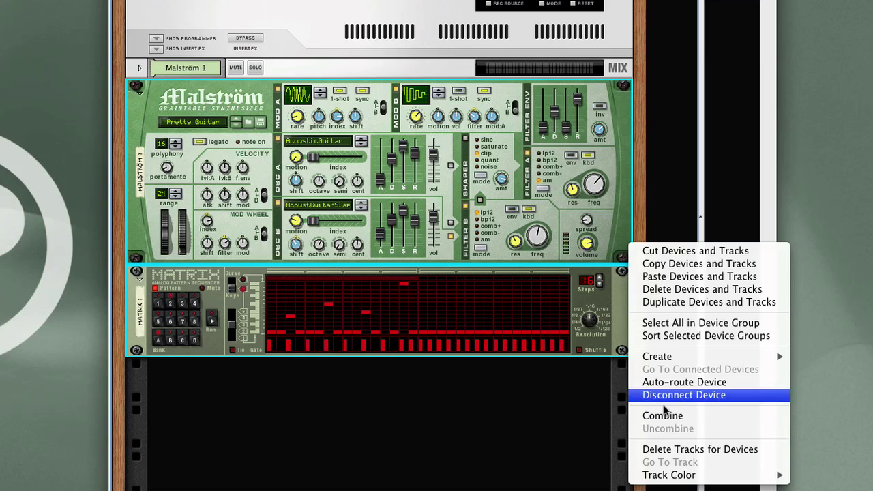
left_click(718, 418)
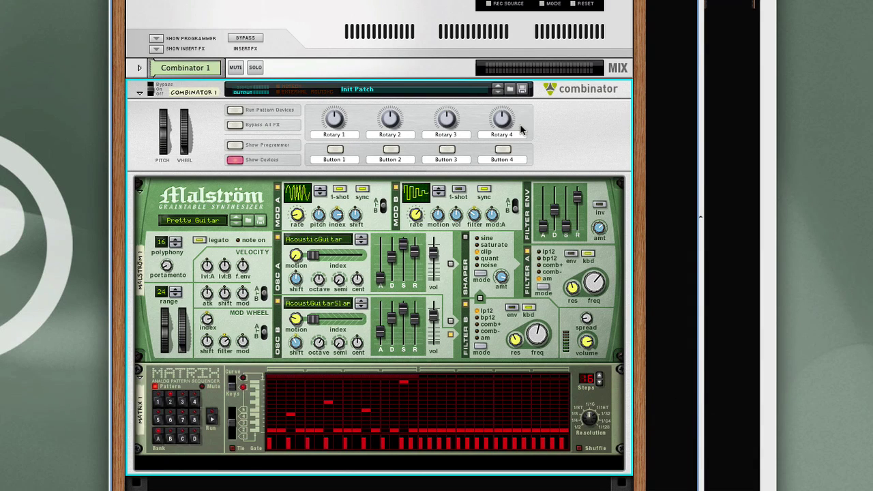
Save the Combinator as the patch 'MATRIX MALSTROM'
left_click(522, 89)
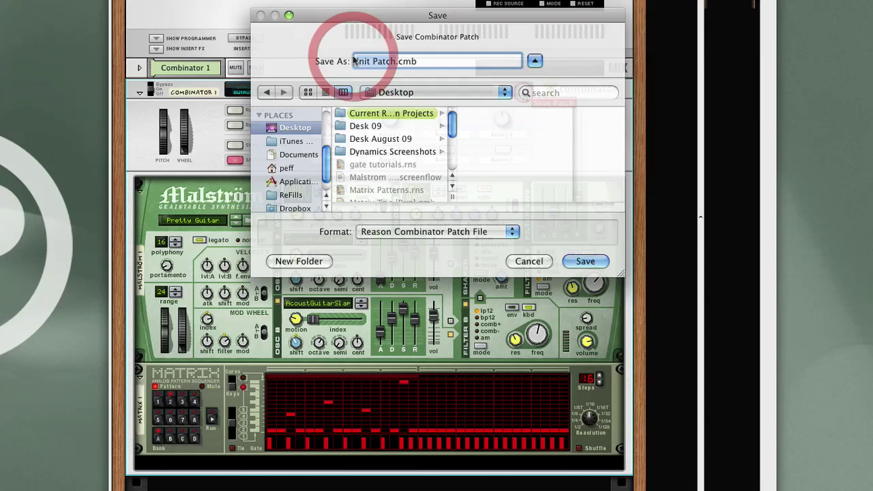
type("MATRIX ")
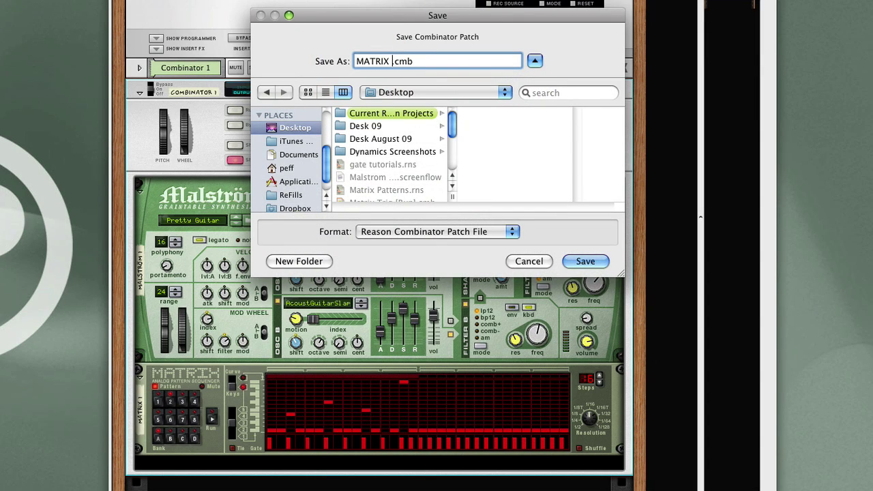
type("MALSTROM")
key("Return")
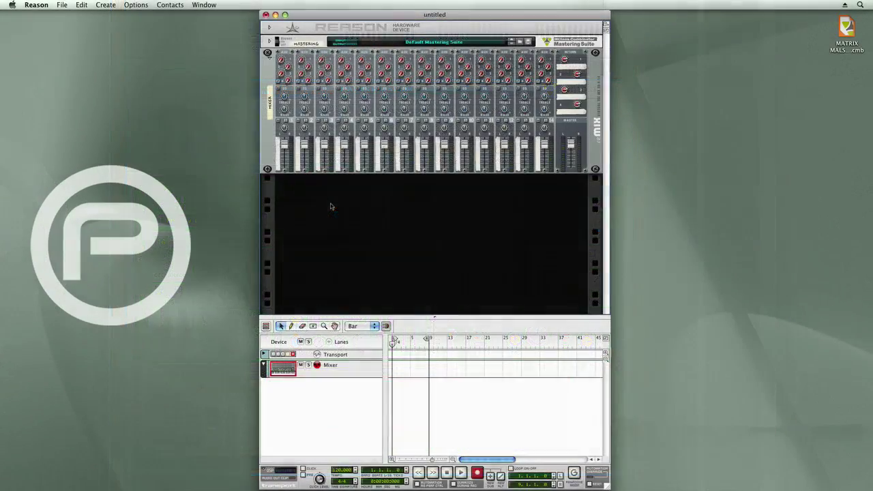
Create an instrument from MATRIX MALSTROM.cmb on the Desktop in the empty rack
right_click(347, 200)
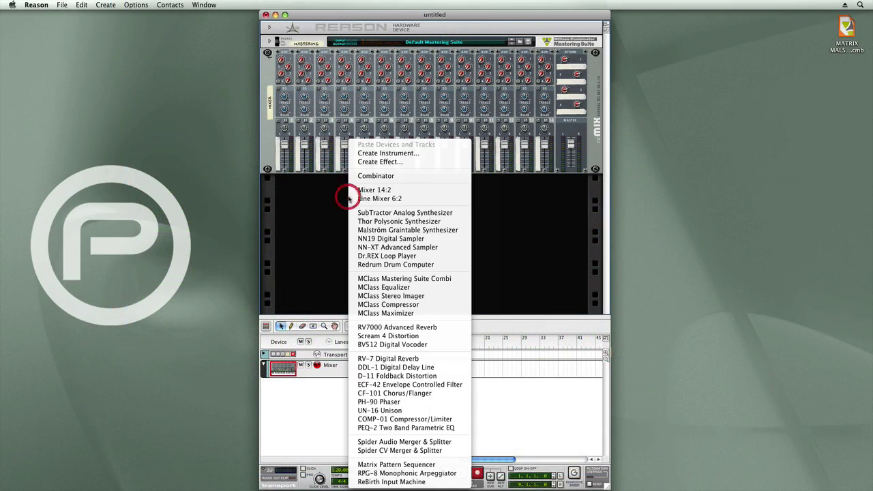
left_click(407, 148)
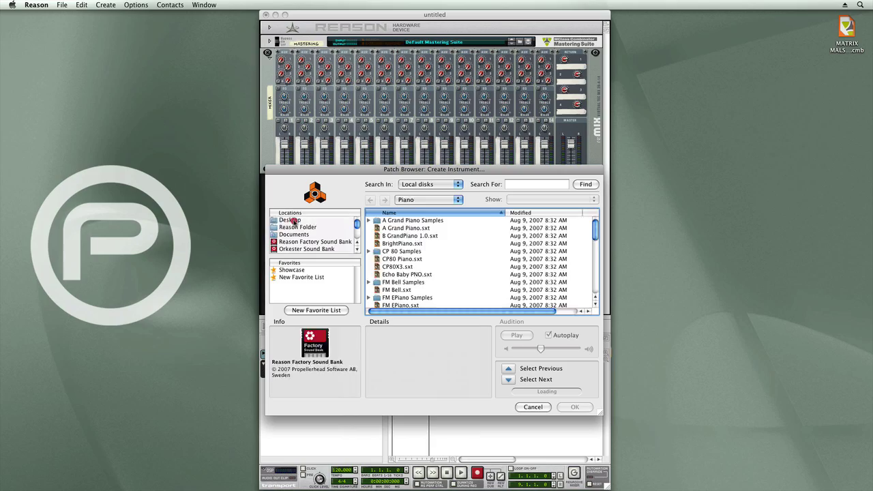
left_click(292, 221)
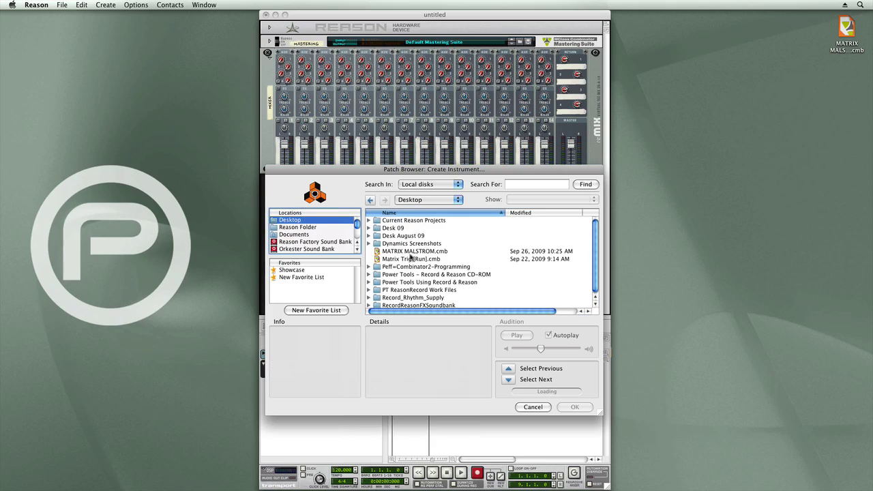
left_click(401, 252)
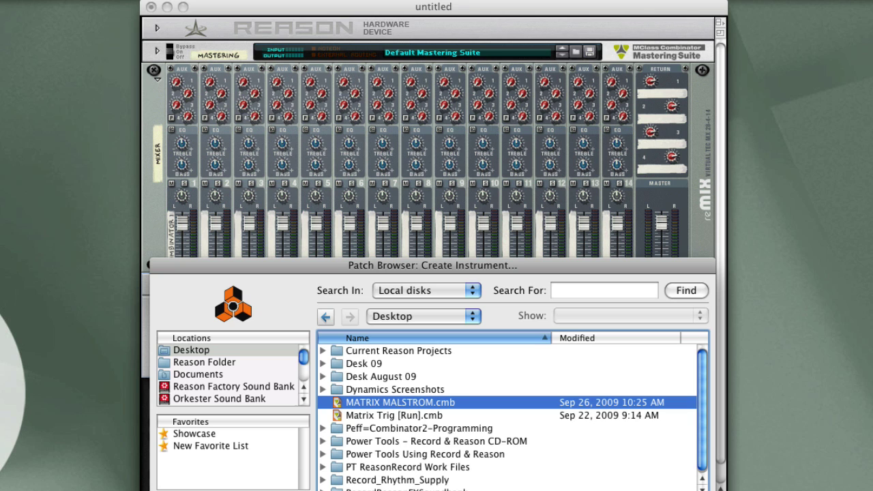
key("Return")
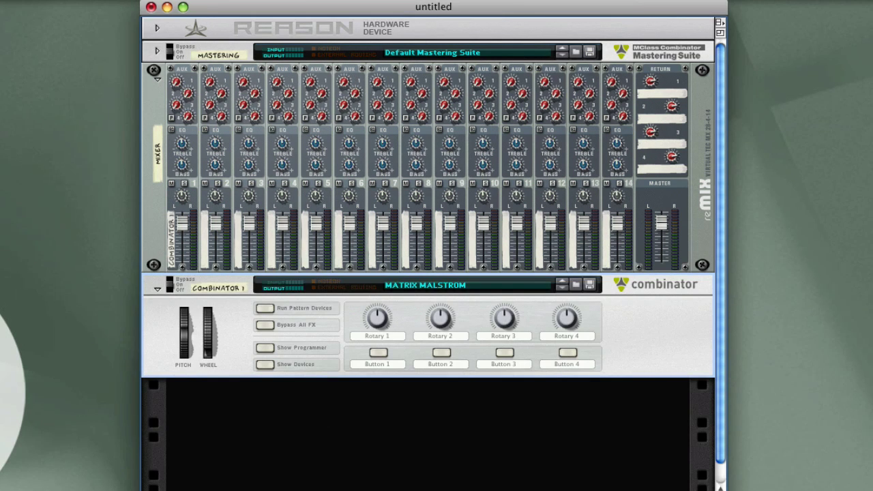
Show the Combinator's Malström and Matrix, then run and stop the pattern devices
left_click(274, 368)
scroll(355, 428, "down", 8)
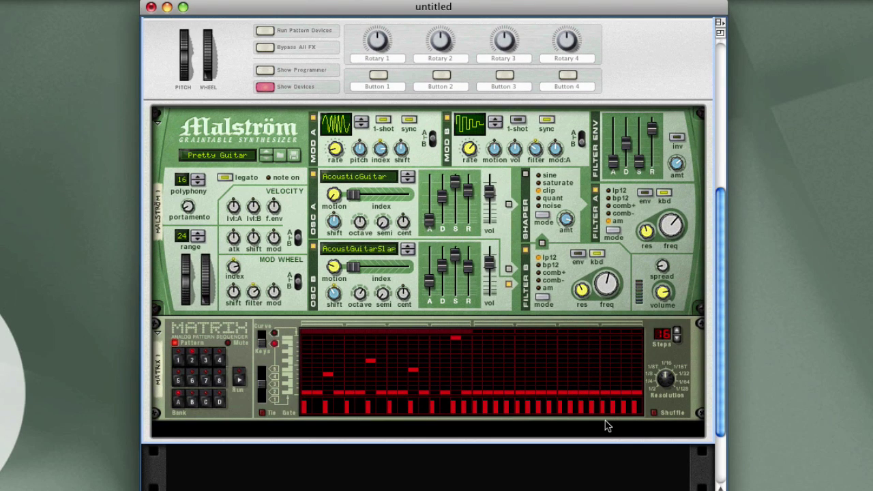
key("space")
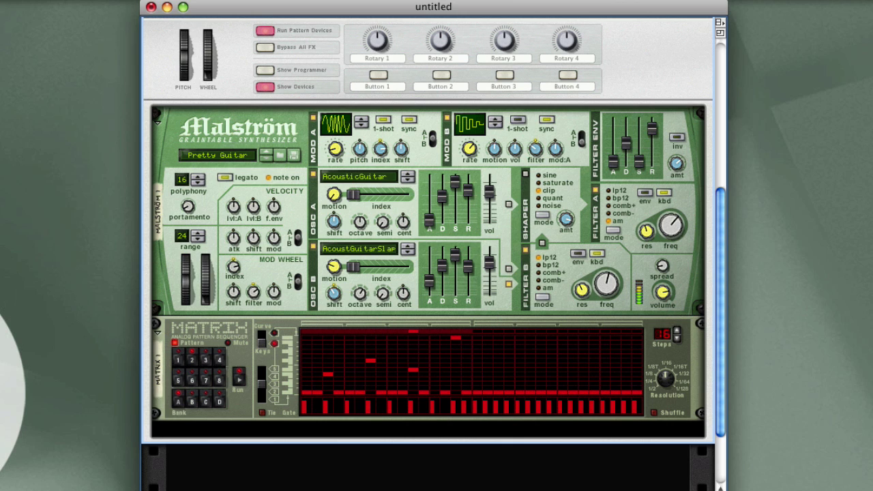
key("space")
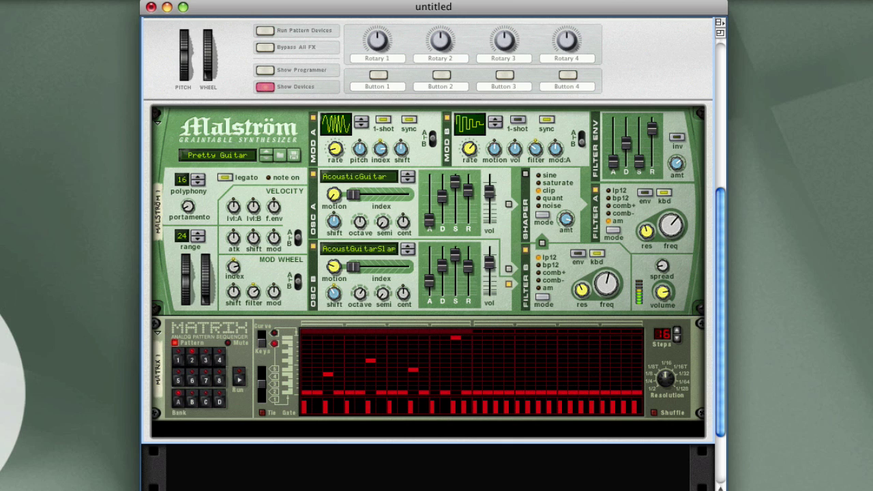